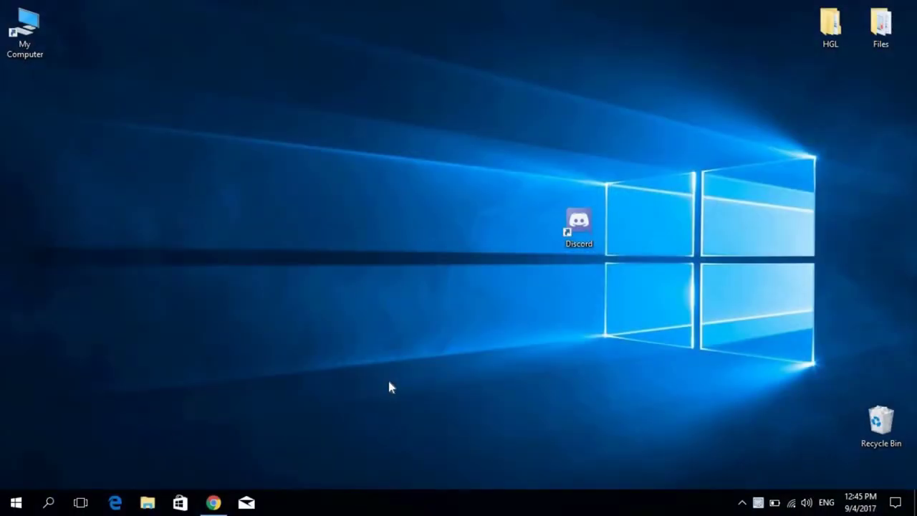
Step: Copy the install ZIP archive from the Launchers folder inside the desktop's HGL folder and close the window
double_click(831, 25)
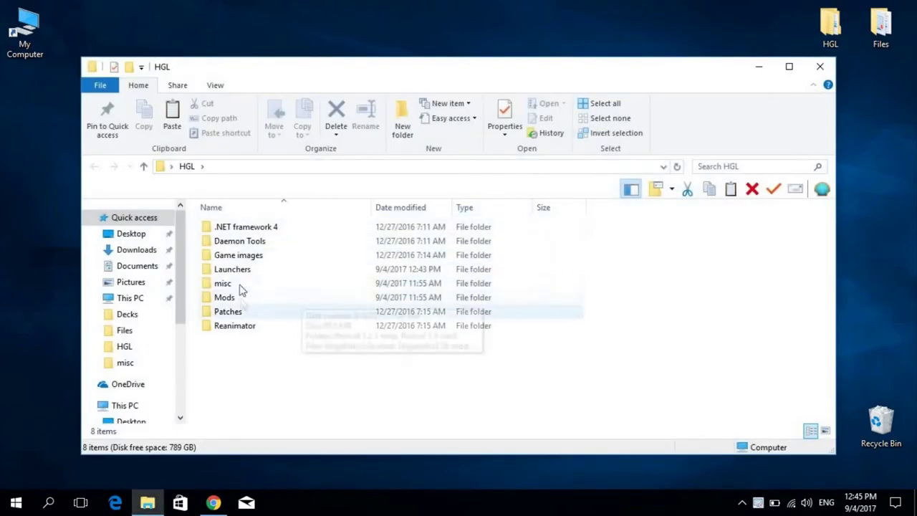
double_click(242, 276)
right_click(241, 231)
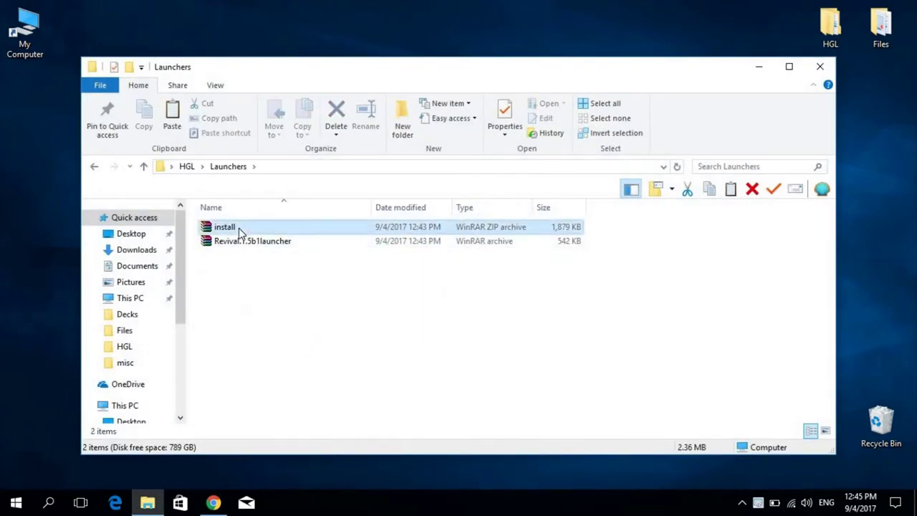
click(272, 409)
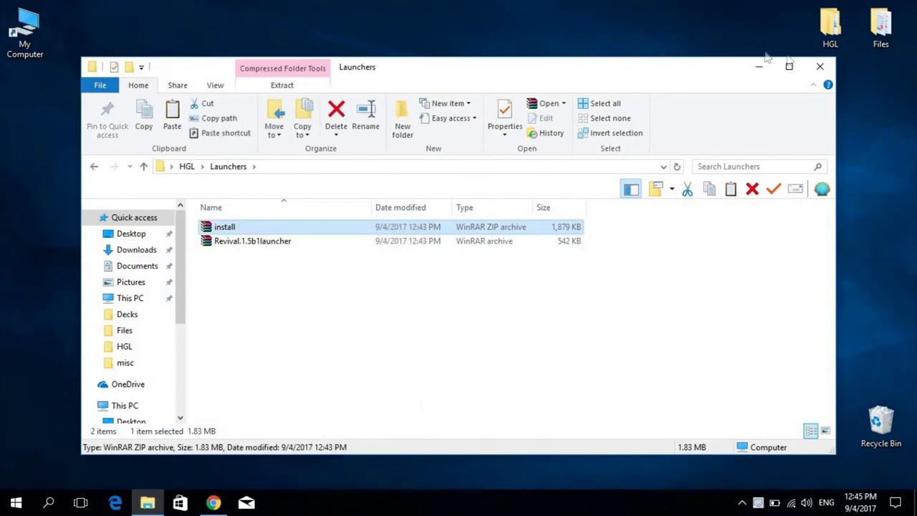
click(815, 66)
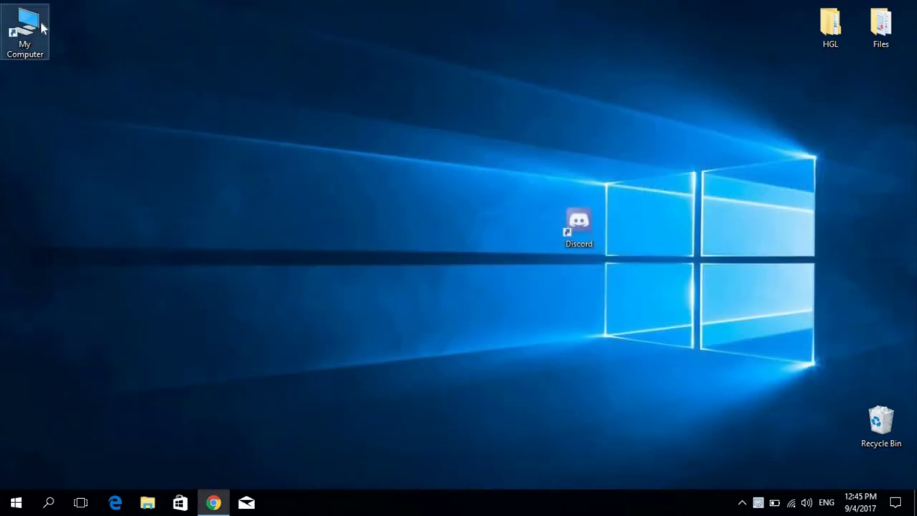
Step: Paste the install archive into C:\Program Files\Flagship Studios\Hellgate London
double_click(41, 28)
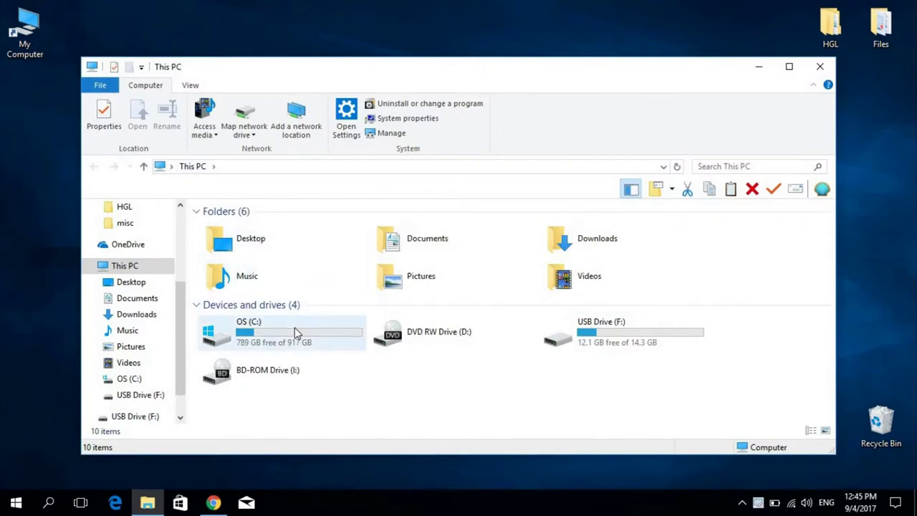
click(294, 327)
double_click(295, 327)
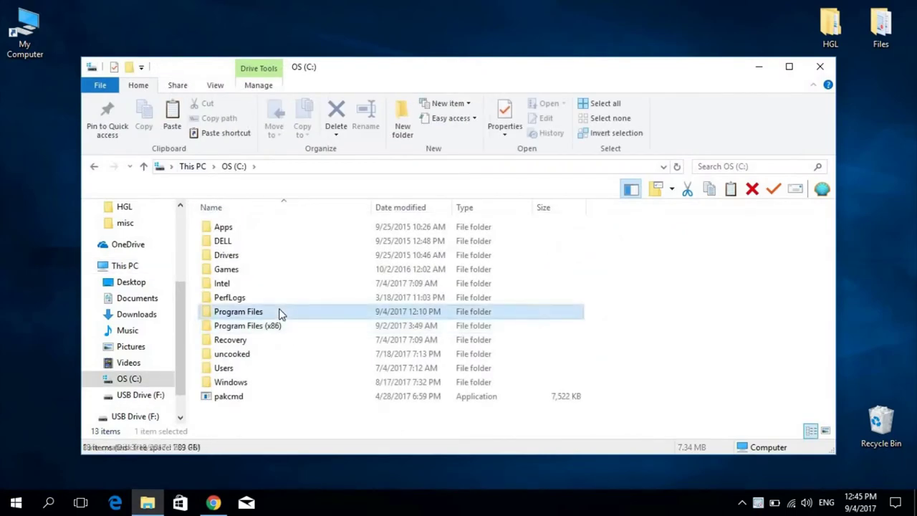
double_click(280, 312)
double_click(275, 312)
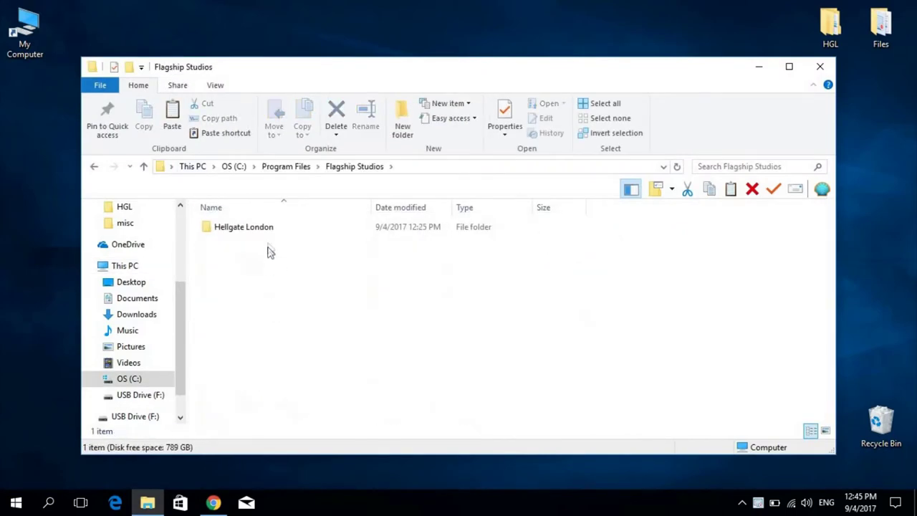
double_click(270, 229)
right_click(618, 368)
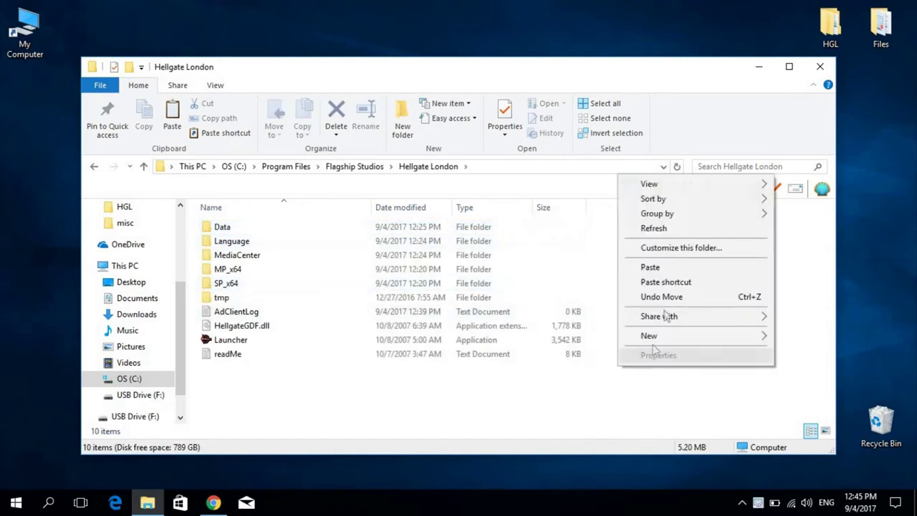
click(663, 269)
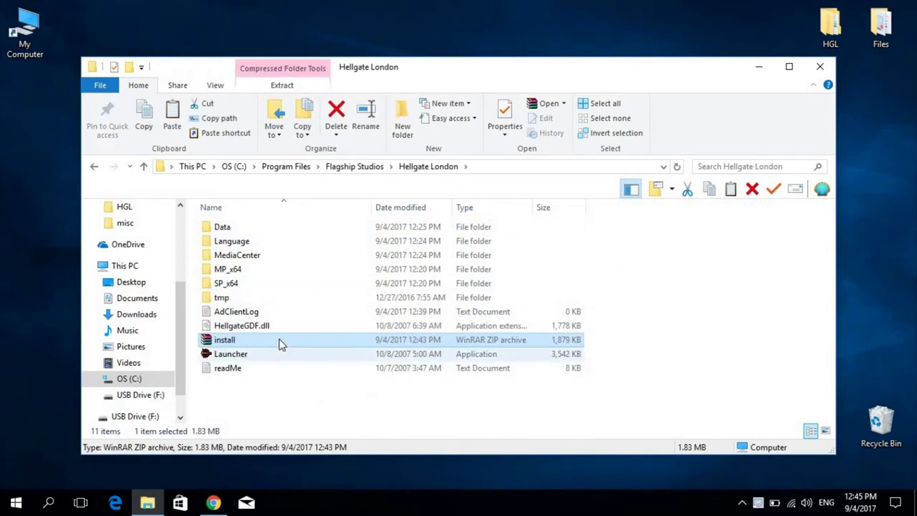
Step: Extract the install archive in place and run the install application, accepting Hellgate's directory and a desktop shortcut
right_click(280, 342)
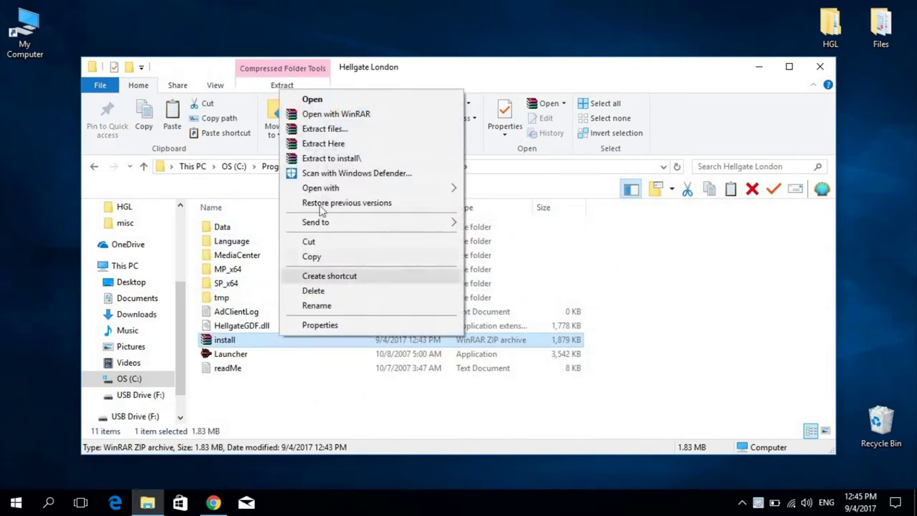
click(332, 145)
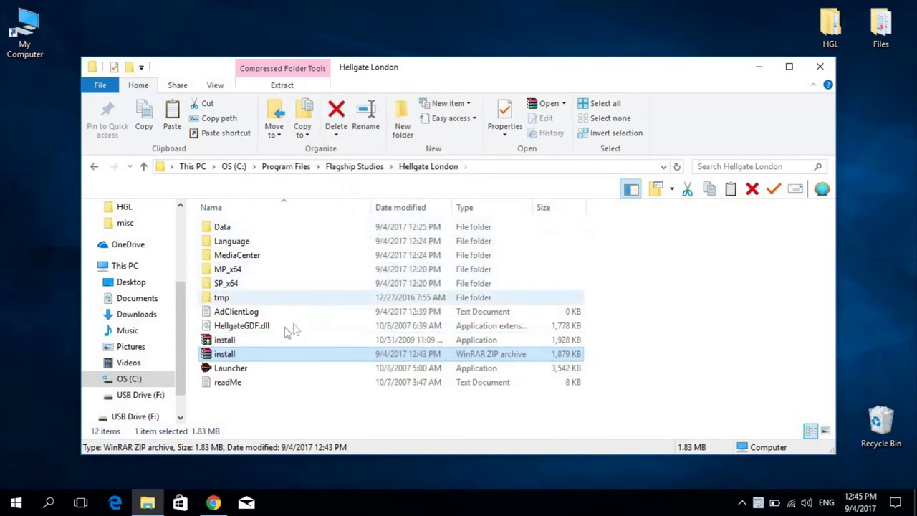
double_click(252, 339)
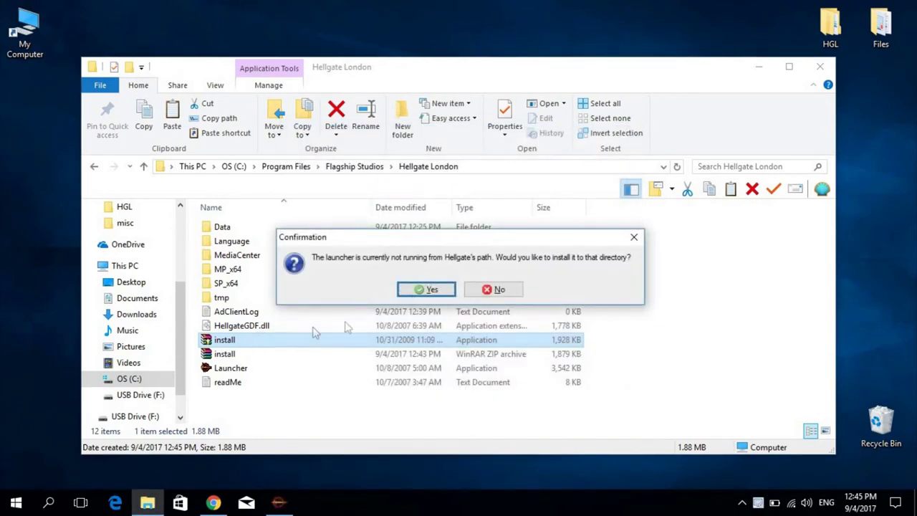
click(425, 289)
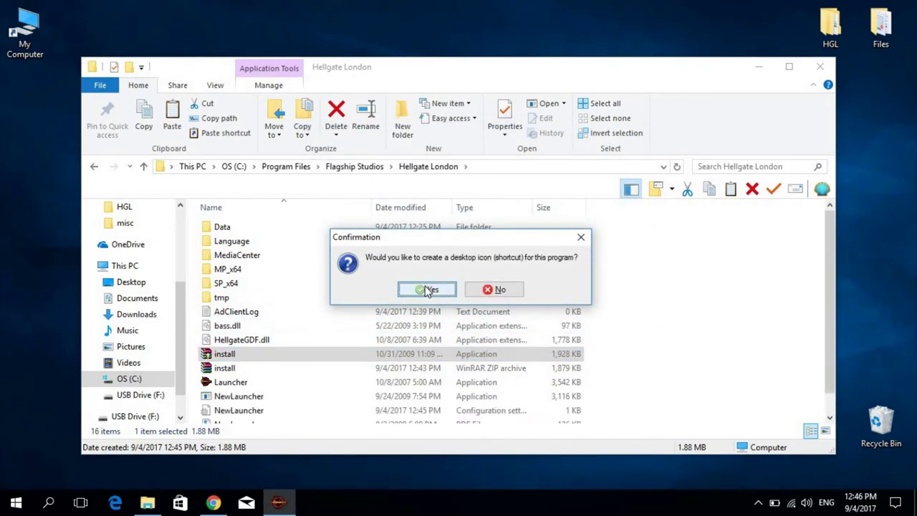
click(426, 290)
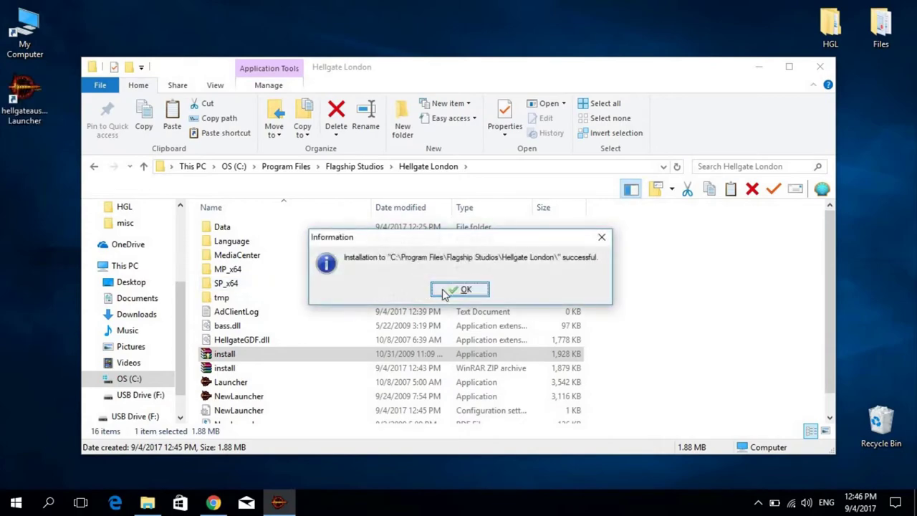
click(442, 289)
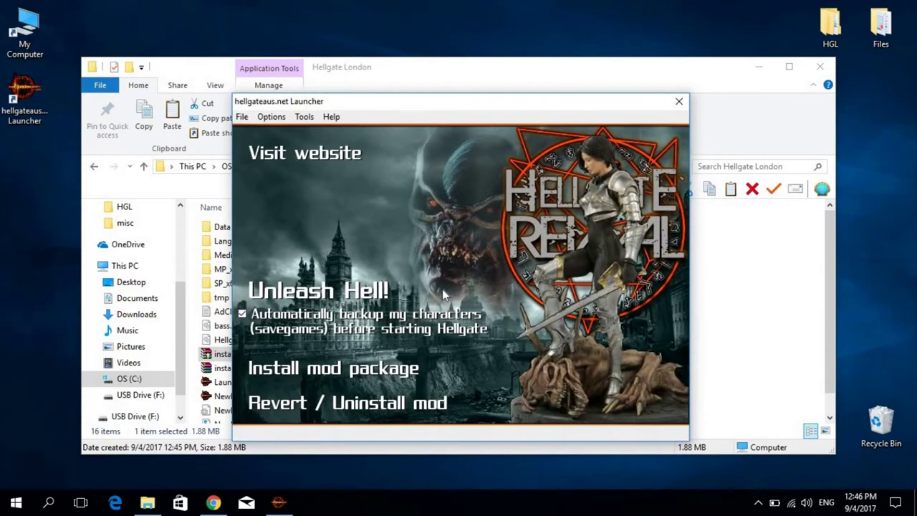
Step: Enable expert mode in the hellgateaus.net Launcher's program settings and close the launcher
click(277, 122)
click(281, 130)
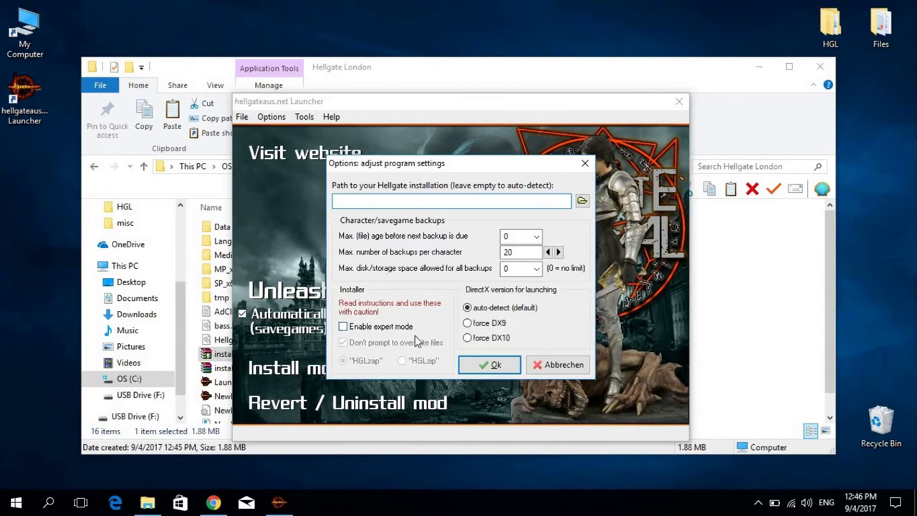
click(343, 327)
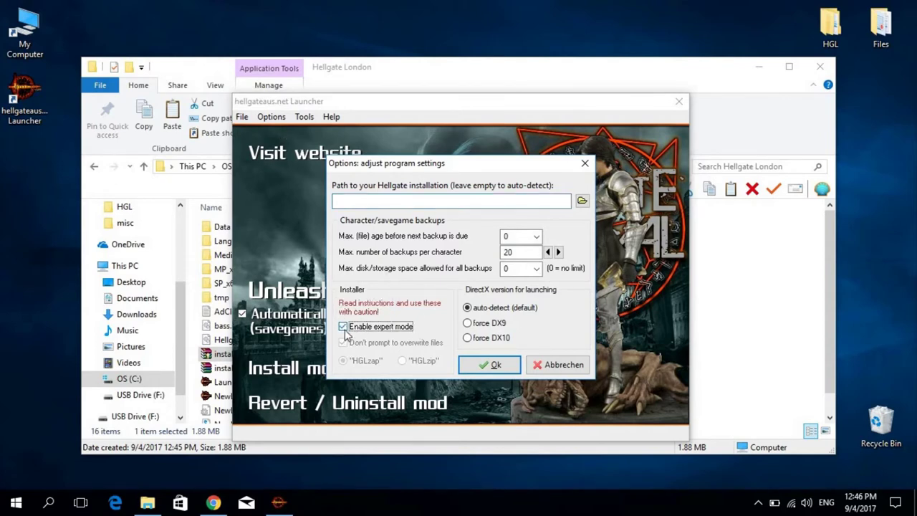
click(480, 367)
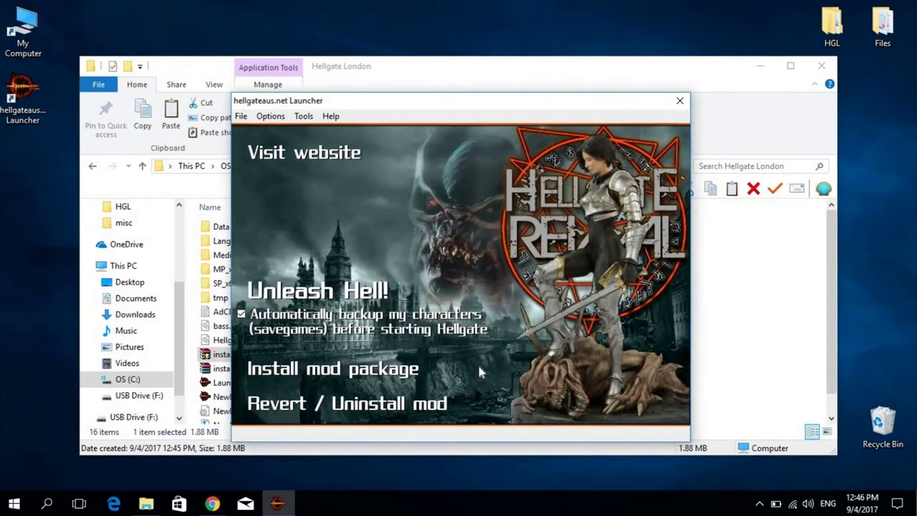
click(678, 103)
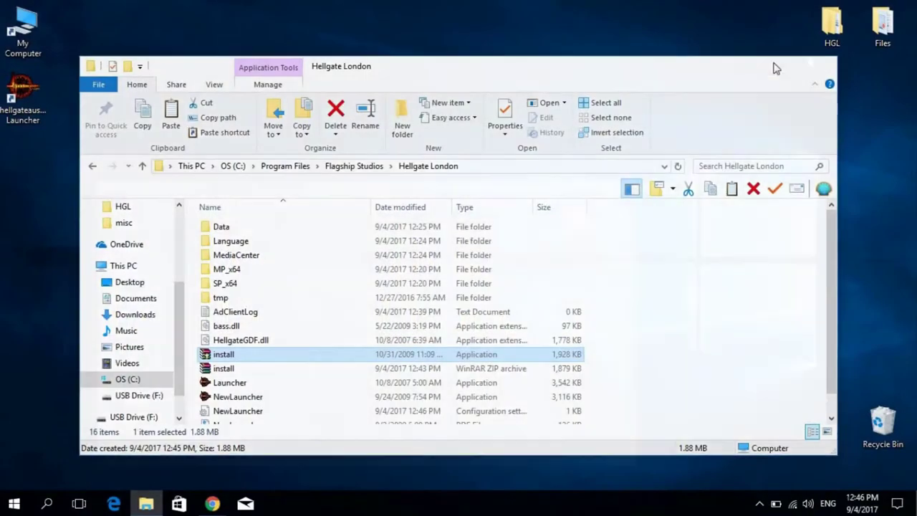
Step: Run the Patch_NA_Europe_Germany_SP_1.2 update from the Patches folder inside HGL and finish the installation
click(825, 68)
double_click(834, 32)
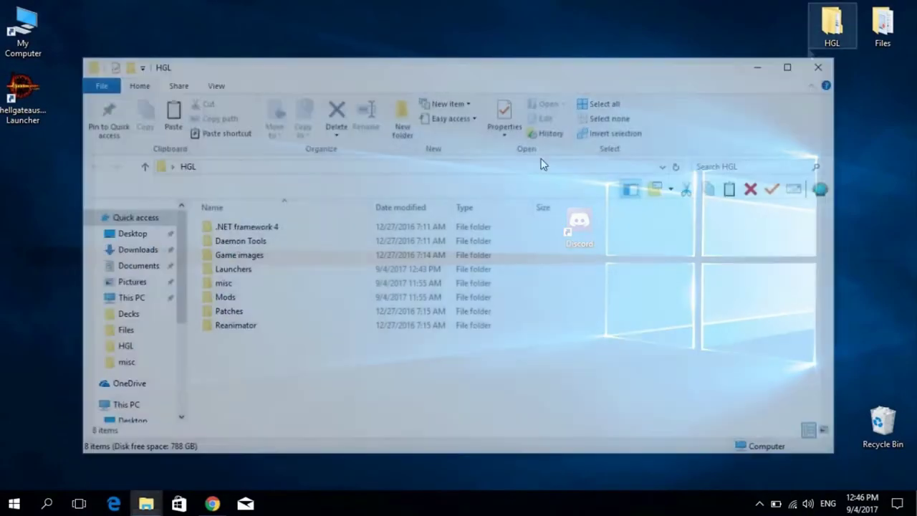
double_click(240, 312)
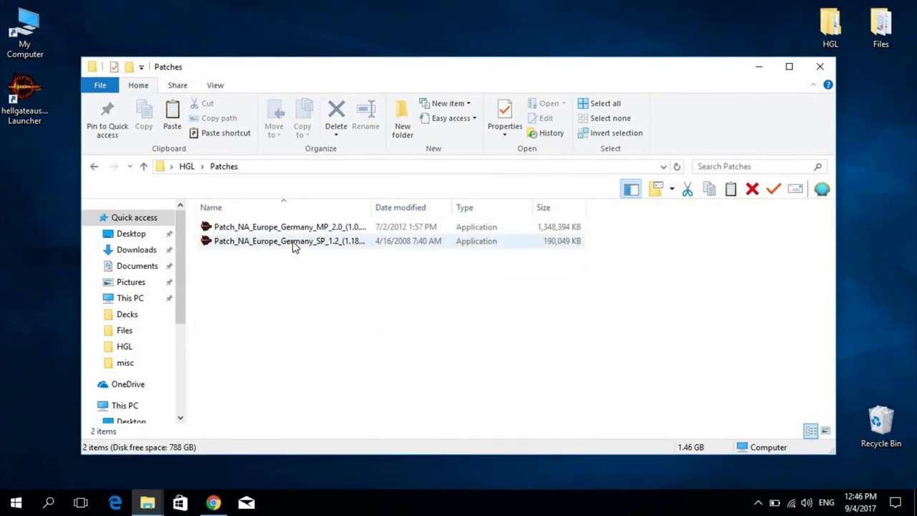
double_click(294, 243)
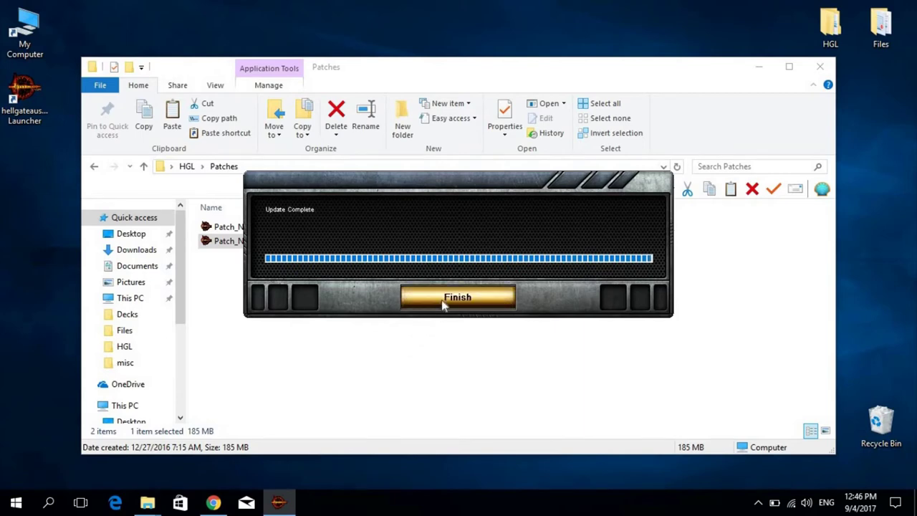
click(443, 300)
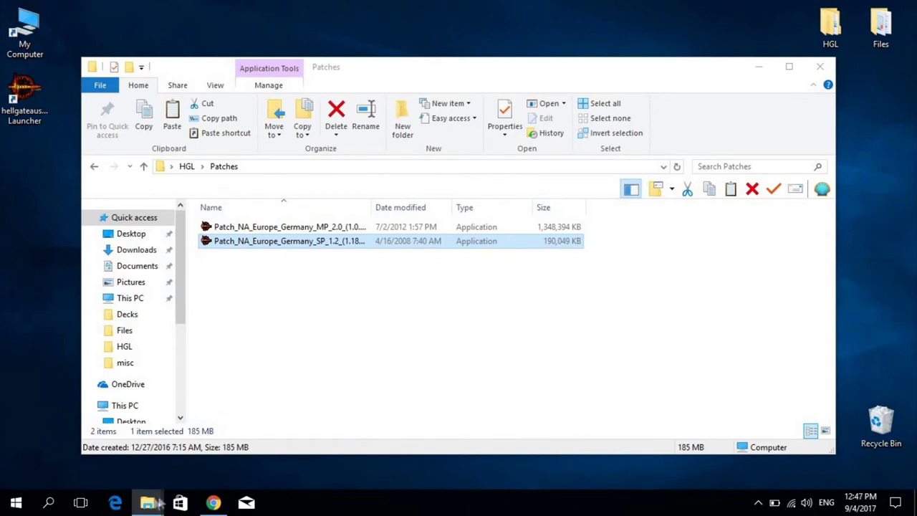
Step: Run Launcher from the Hellgate London folder, start a single-player game as far as character creation, and exit the game
mouse_move(148, 501)
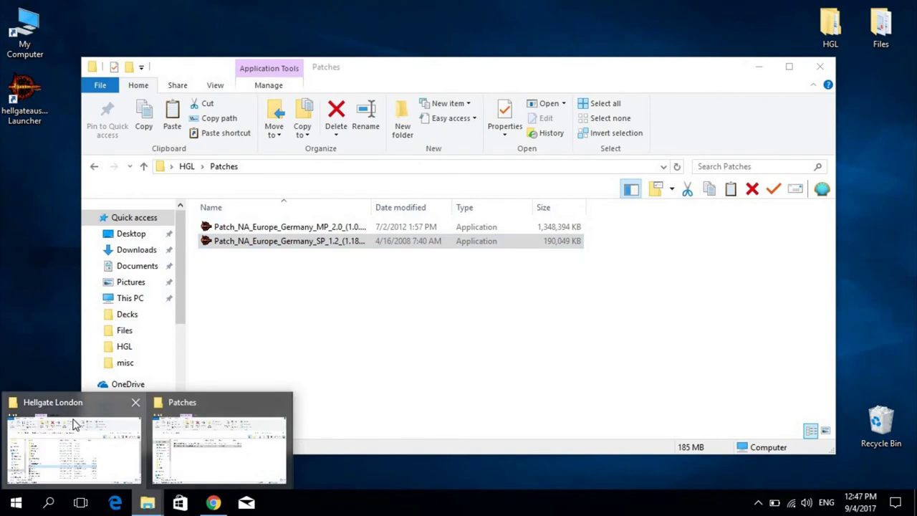
click(130, 443)
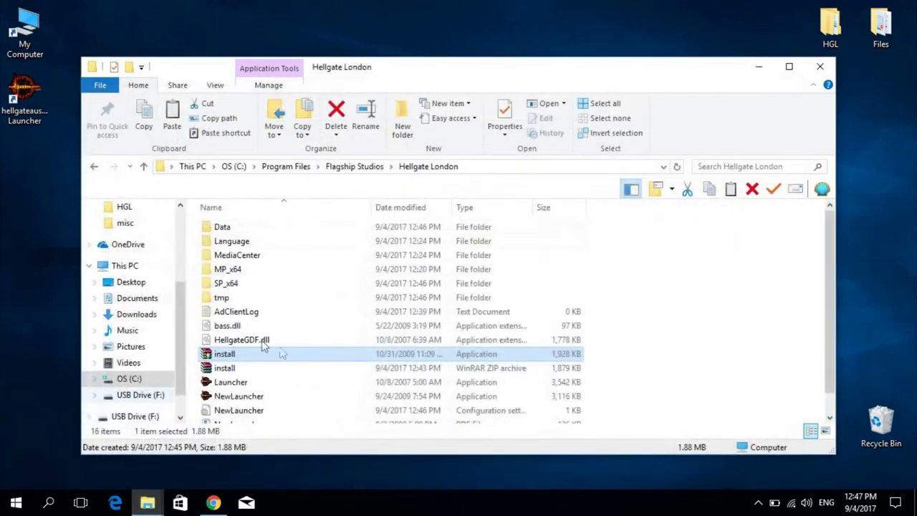
double_click(256, 384)
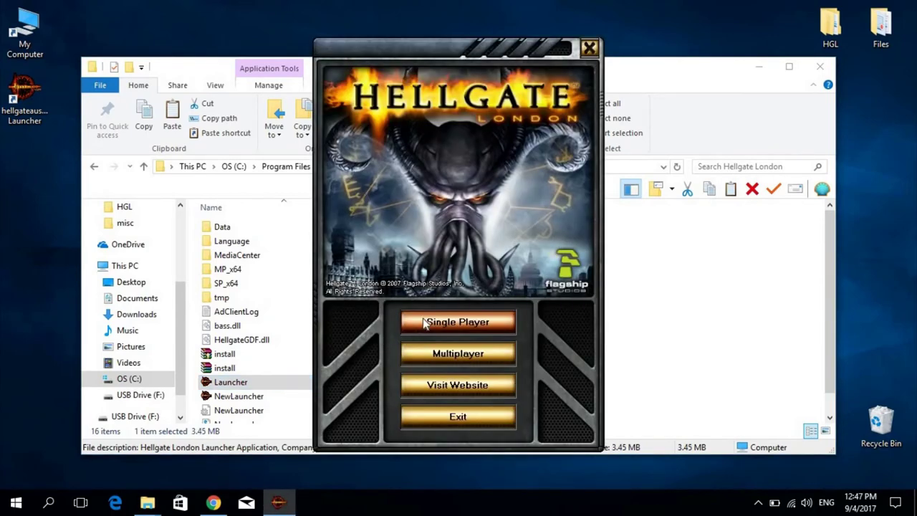
click(424, 323)
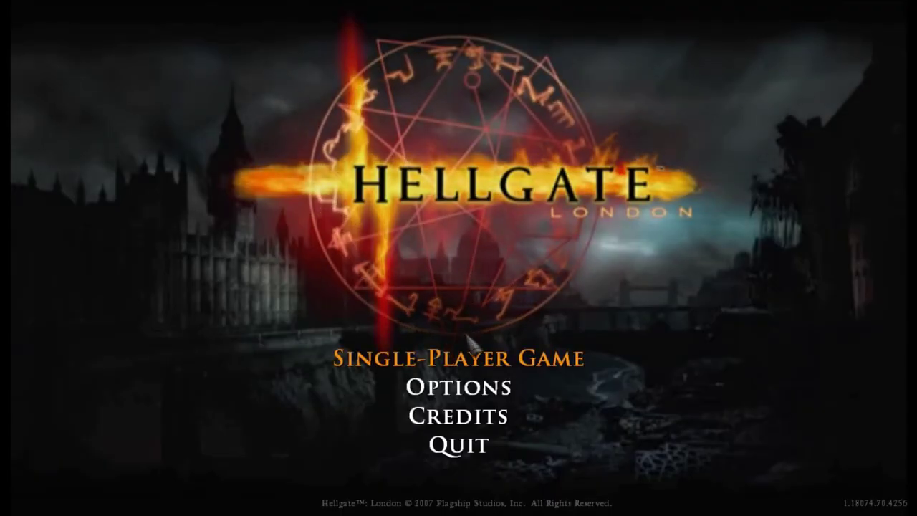
click(473, 358)
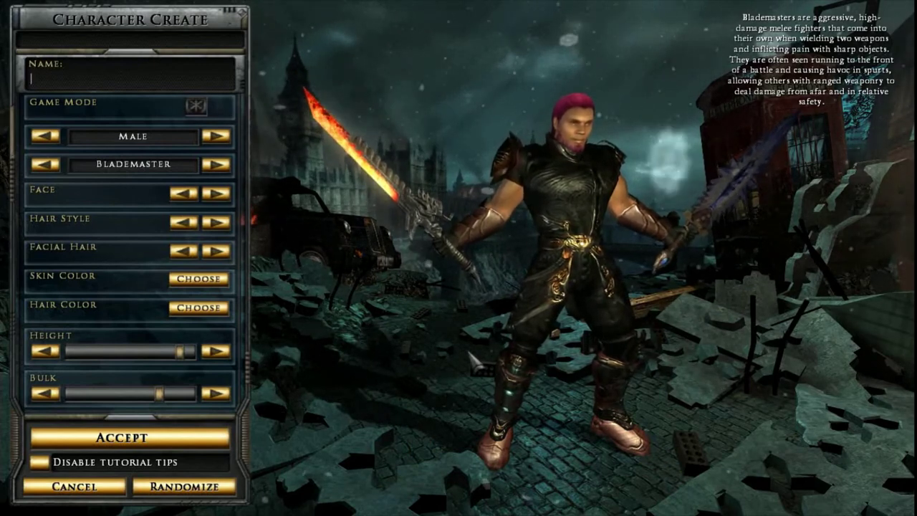
click(70, 487)
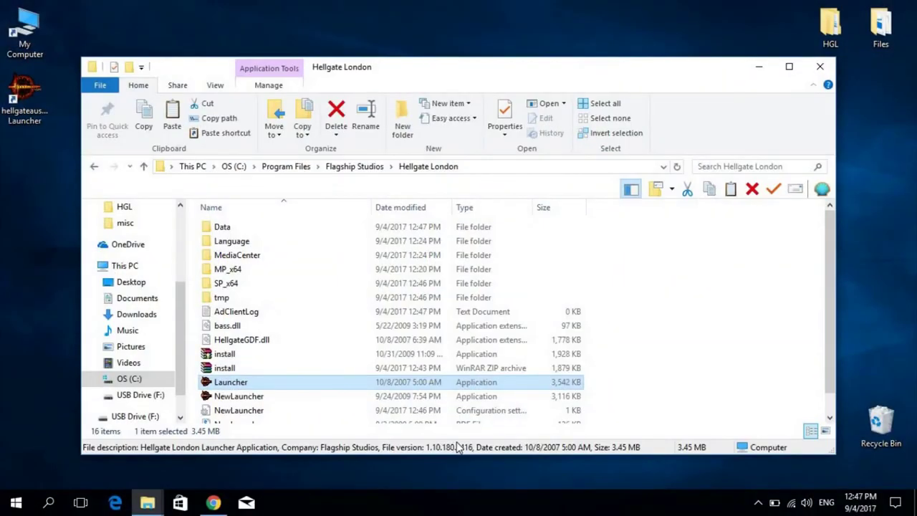
Step: Run NewLauncher, start the mod package installation wizard and continue past the game version check
double_click(262, 396)
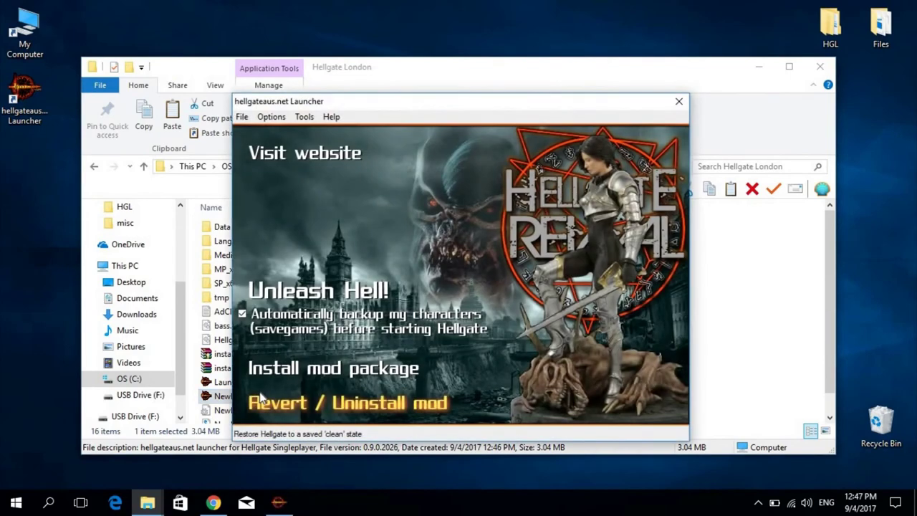
click(242, 117)
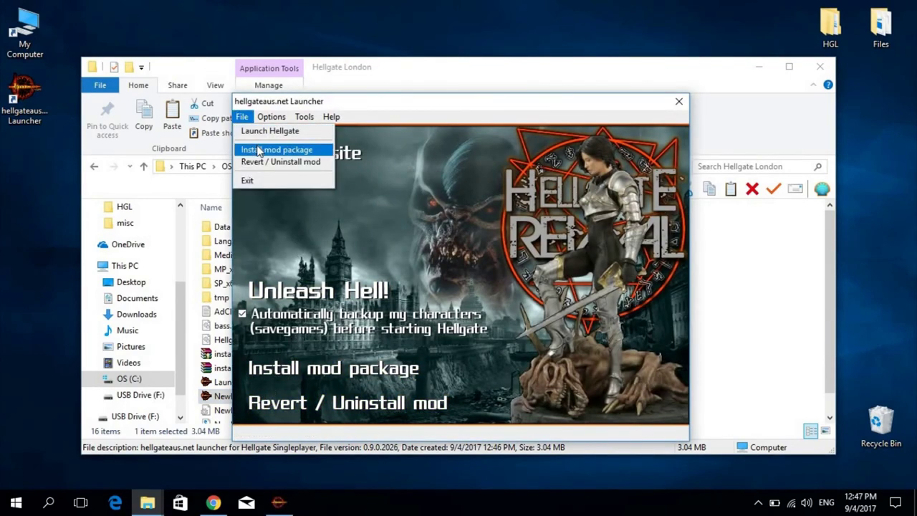
click(254, 147)
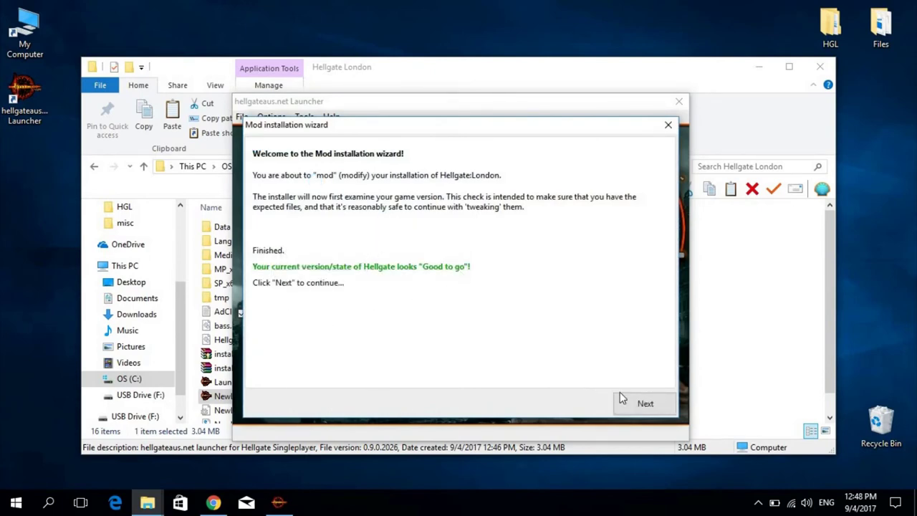
click(623, 401)
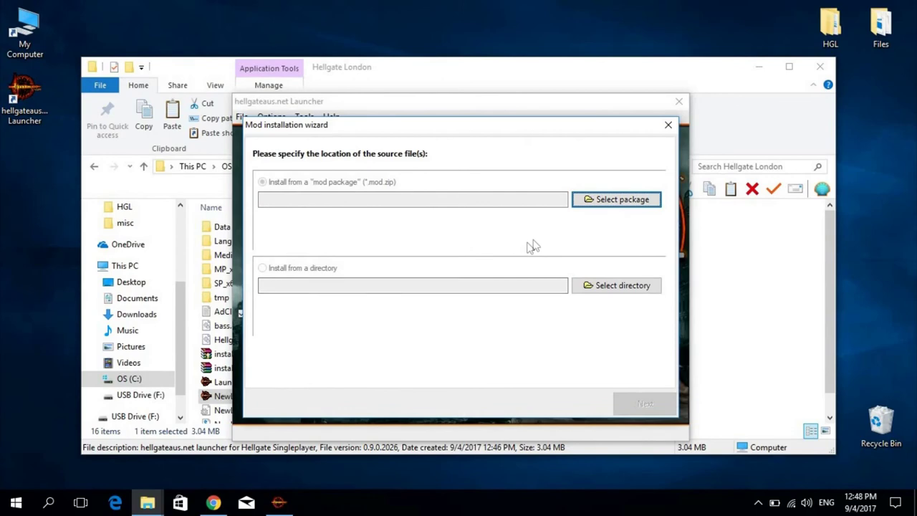
Step: Select revival_1_2_1.mod.zip from the Revival 1.2.1 mod folder in HGL\Mods on the Desktop as the mod package to install
click(600, 202)
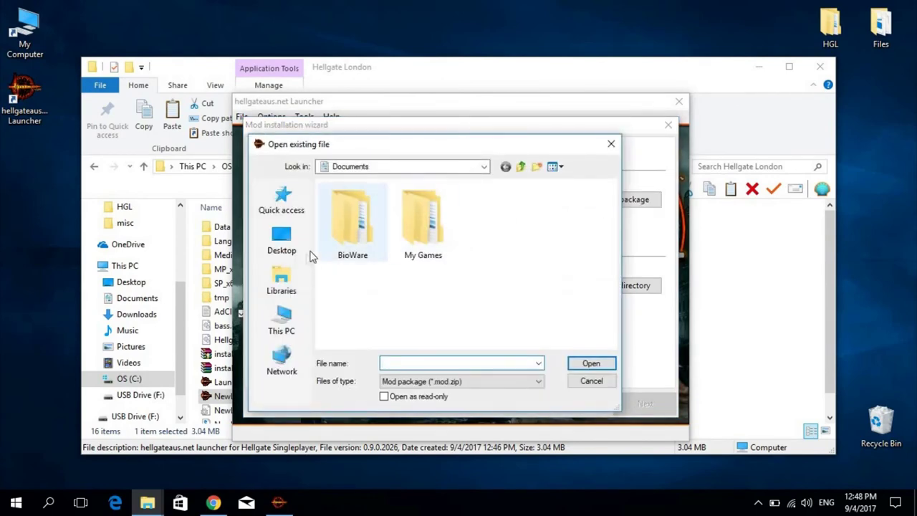
click(289, 244)
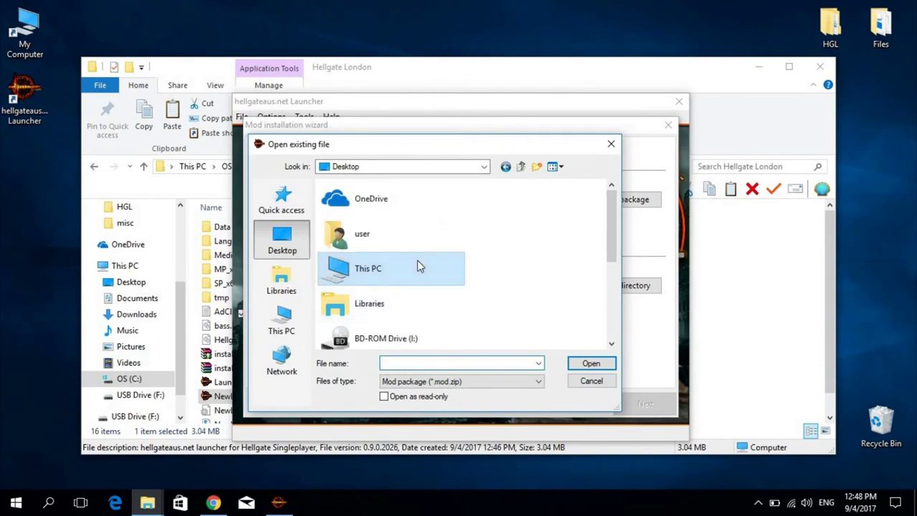
click(374, 311)
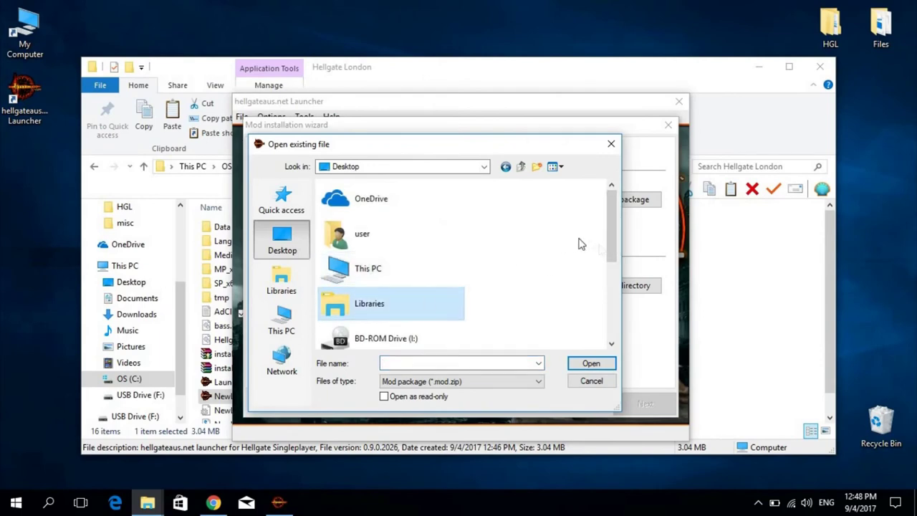
drag(607, 238, 607, 314)
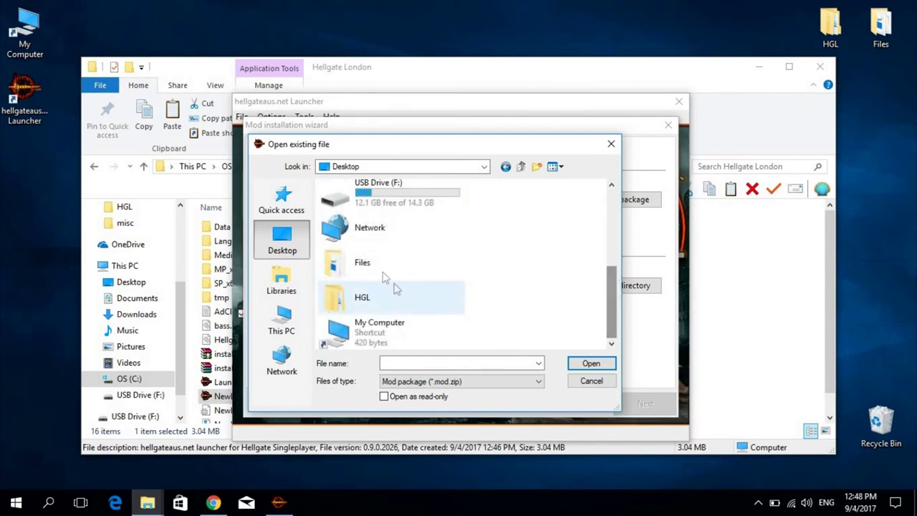
double_click(358, 298)
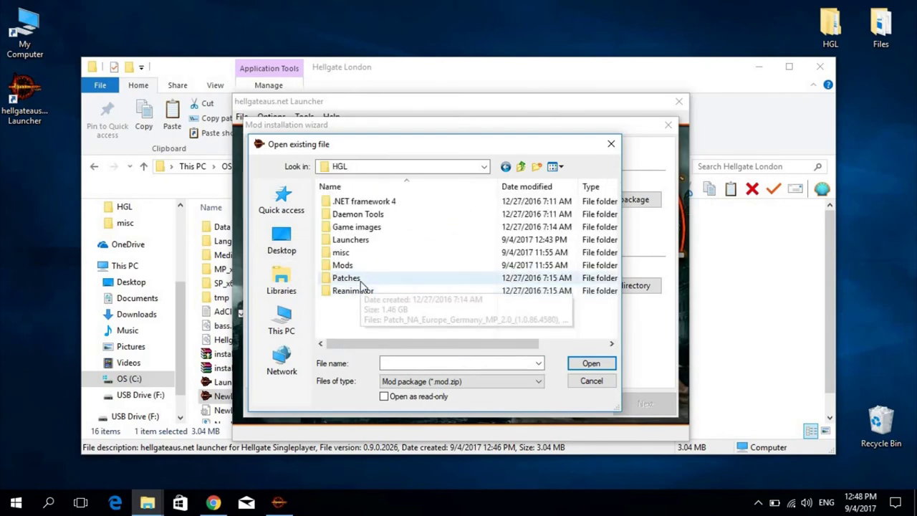
double_click(344, 265)
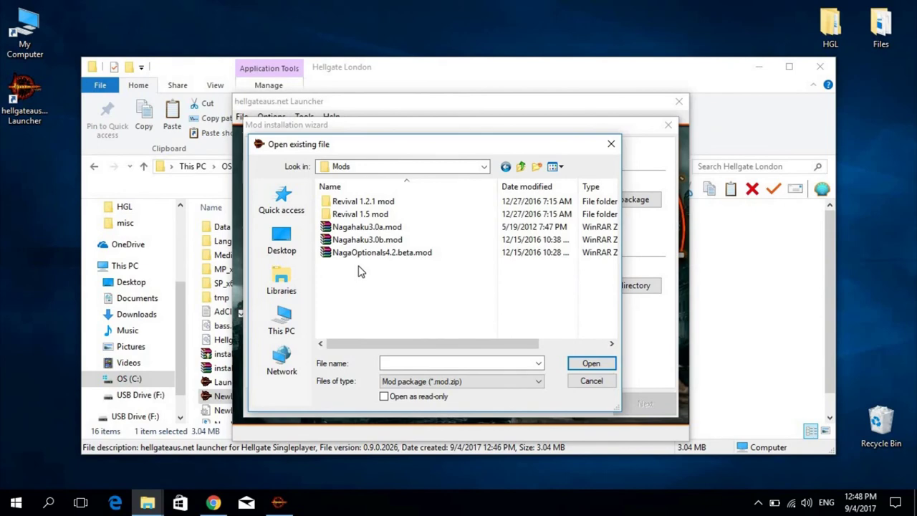
double_click(377, 206)
click(370, 203)
click(591, 363)
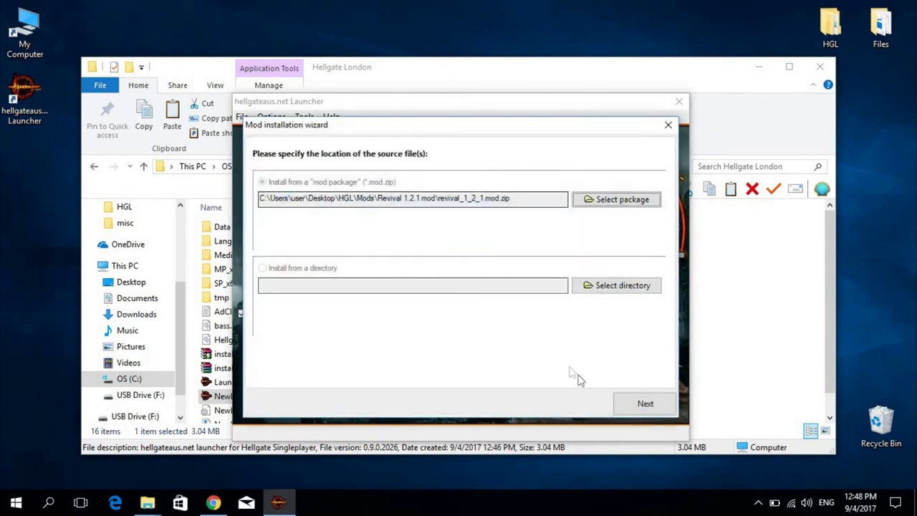
Step: Install the required Revival SP modification component from the selected package and launch single-player Hellgate from the launcher
click(635, 402)
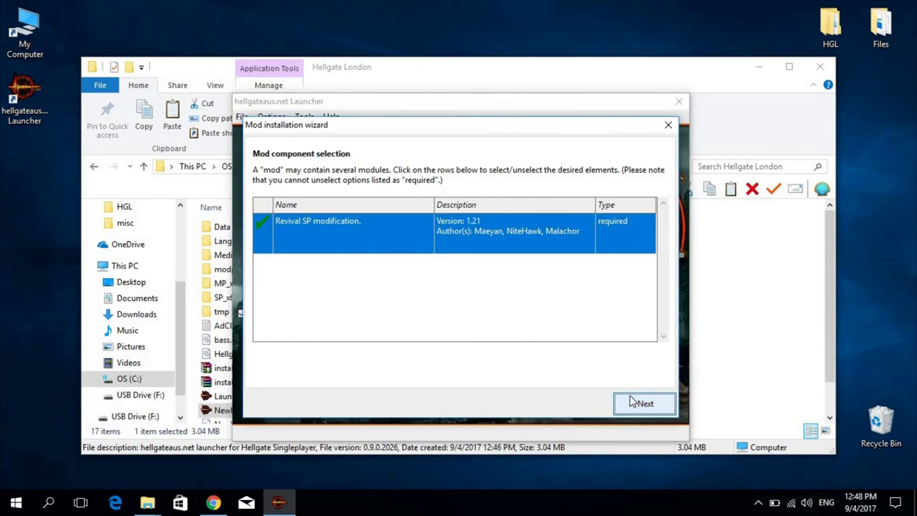
click(632, 402)
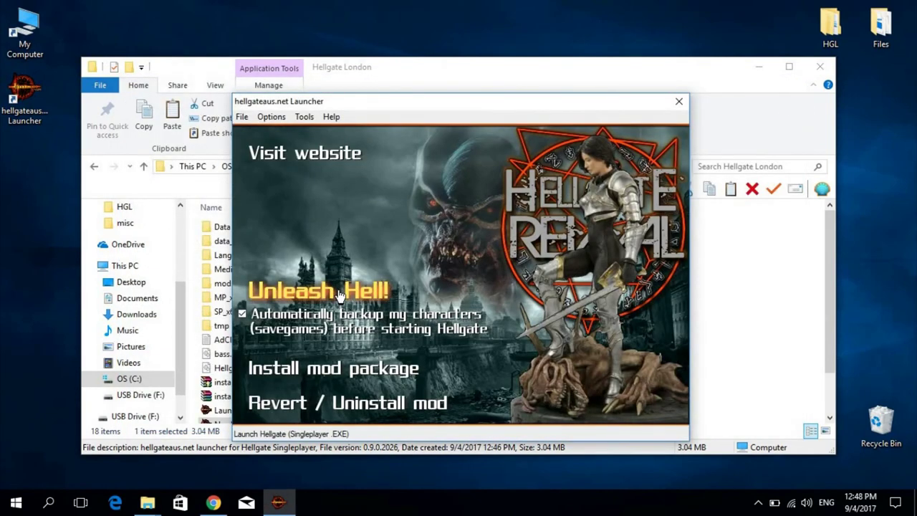
click(338, 292)
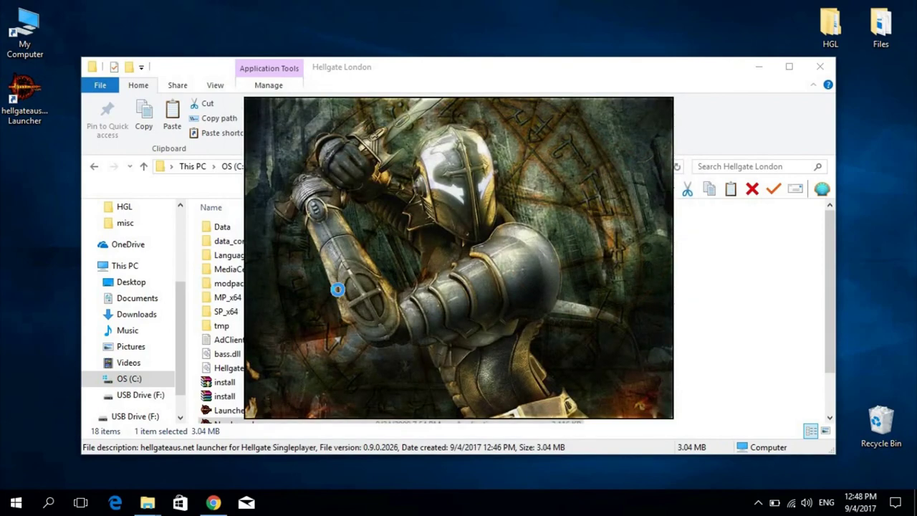